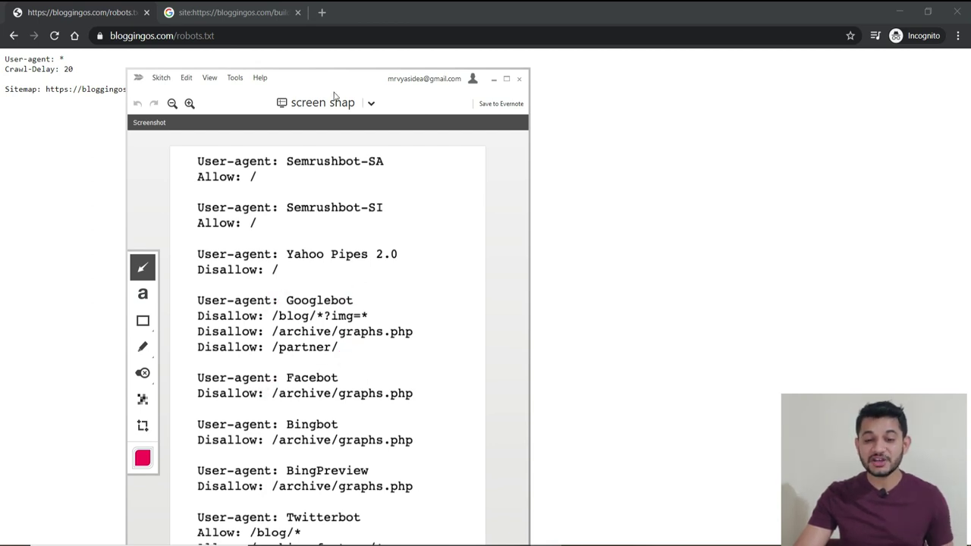
- Move the Skitch snapshot so all the example robots.txt rules are visible, and switch to the WordPress posts list in Chrome
drag(345, 85, 410, 25)
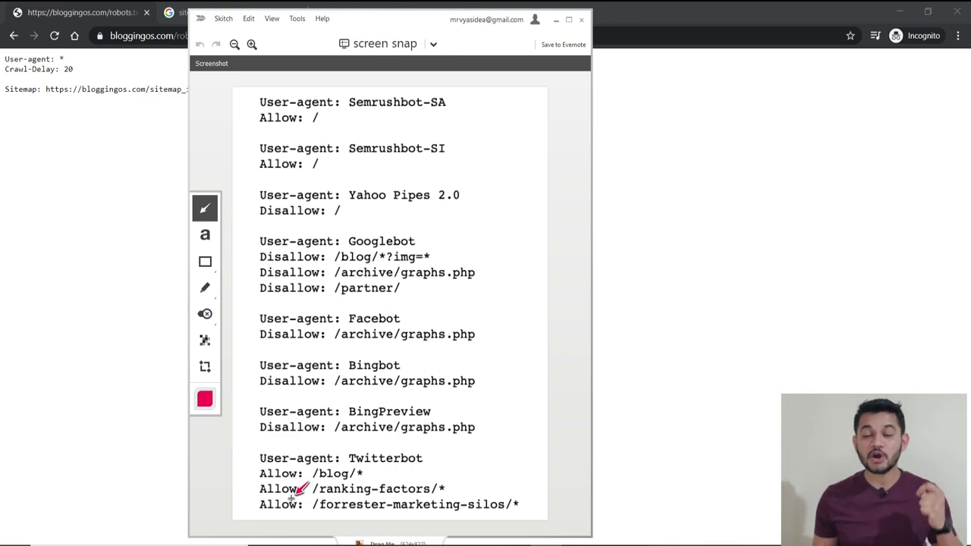
click(897, 9)
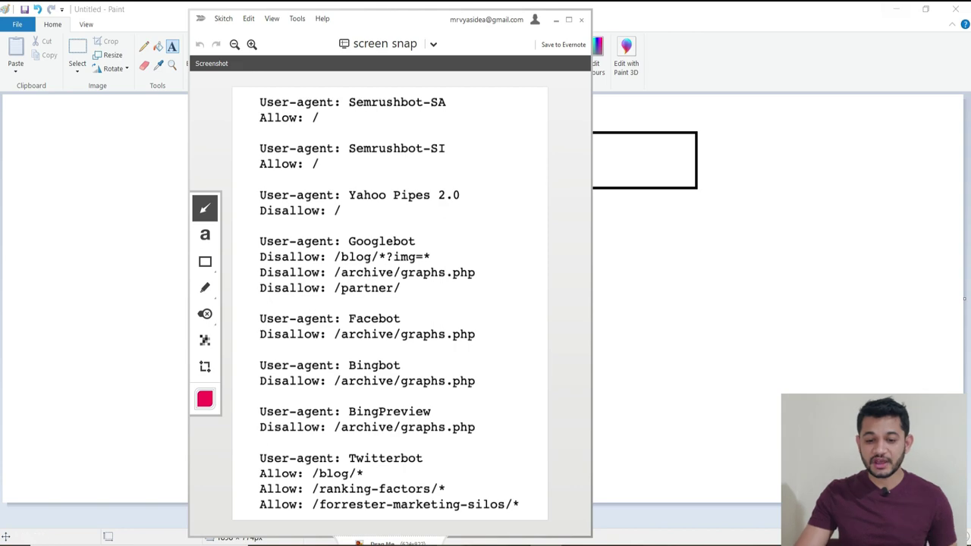
mouse_move(452, 541)
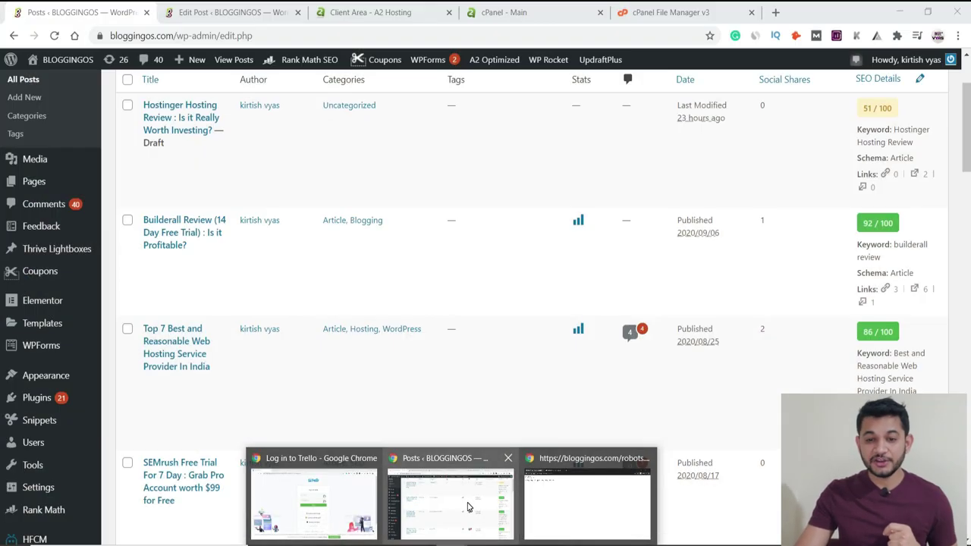
click(459, 505)
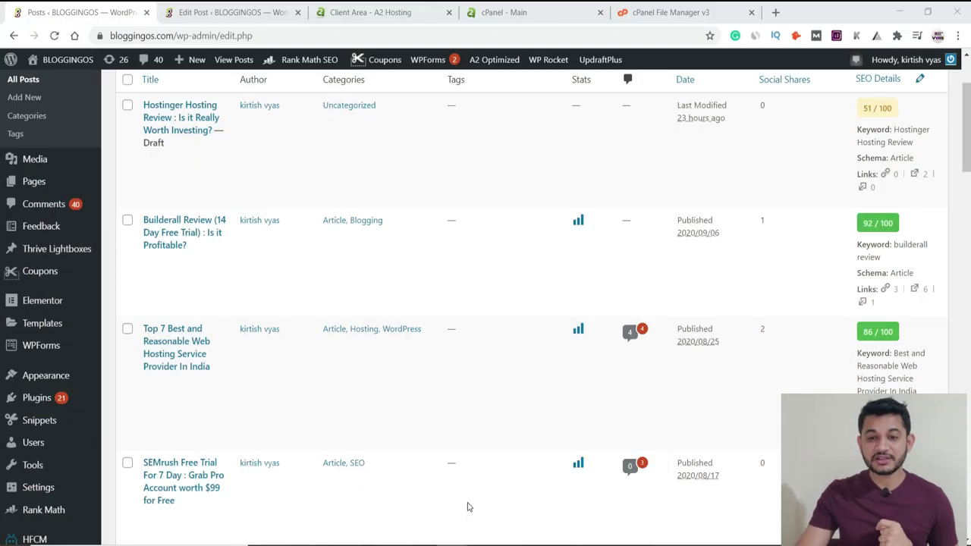
click(270, 11)
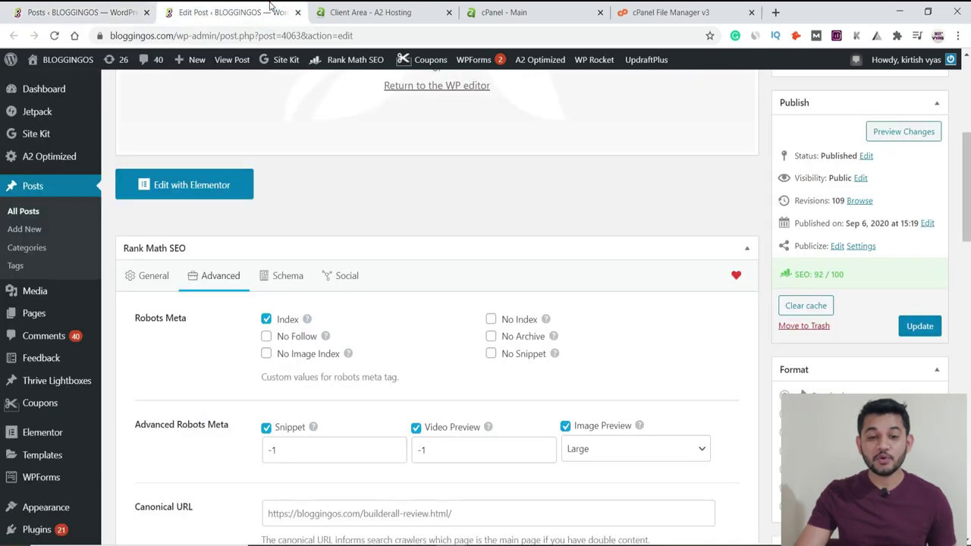
click(79, 13)
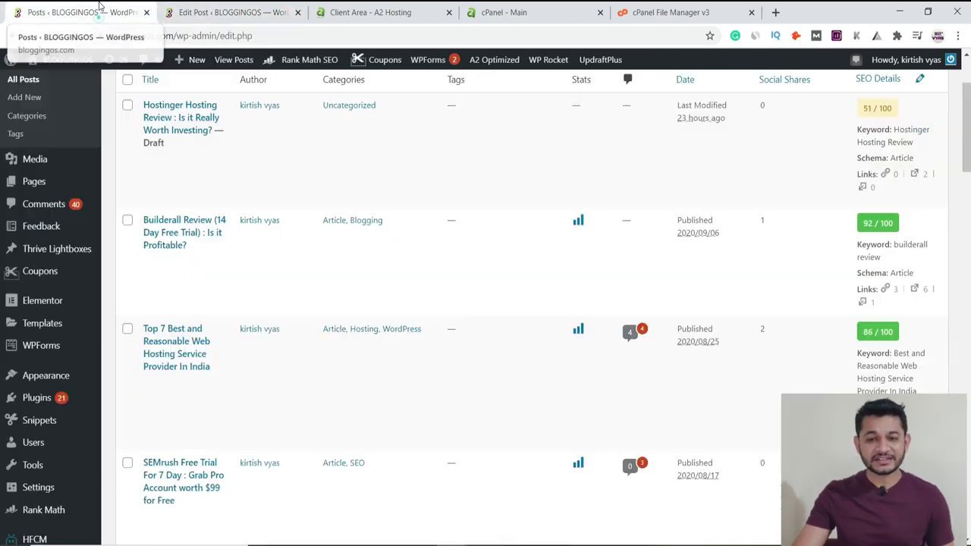
- Open the robots.txt editor in Rank Math's general settings and highlight the file's contents for review
scroll(70, 353, down, 3)
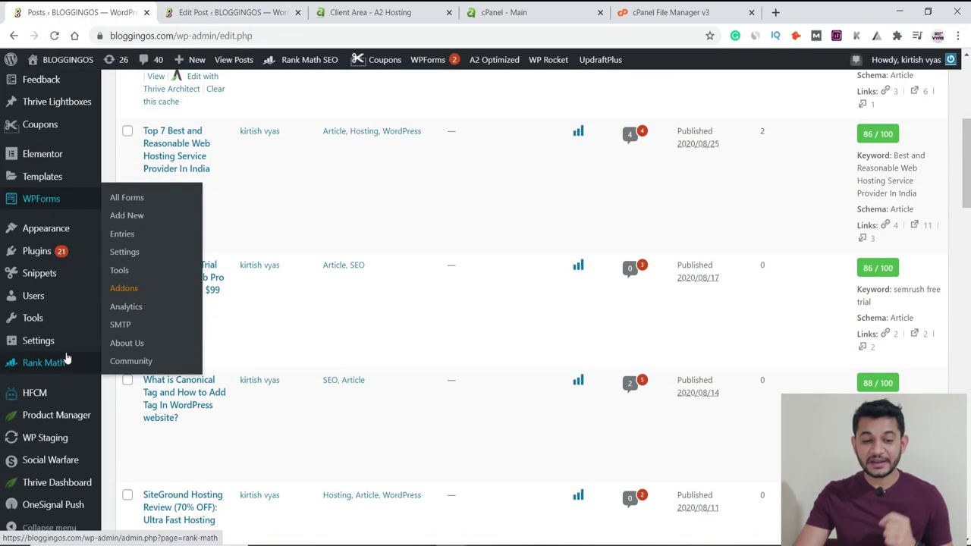
mouse_move(50, 366)
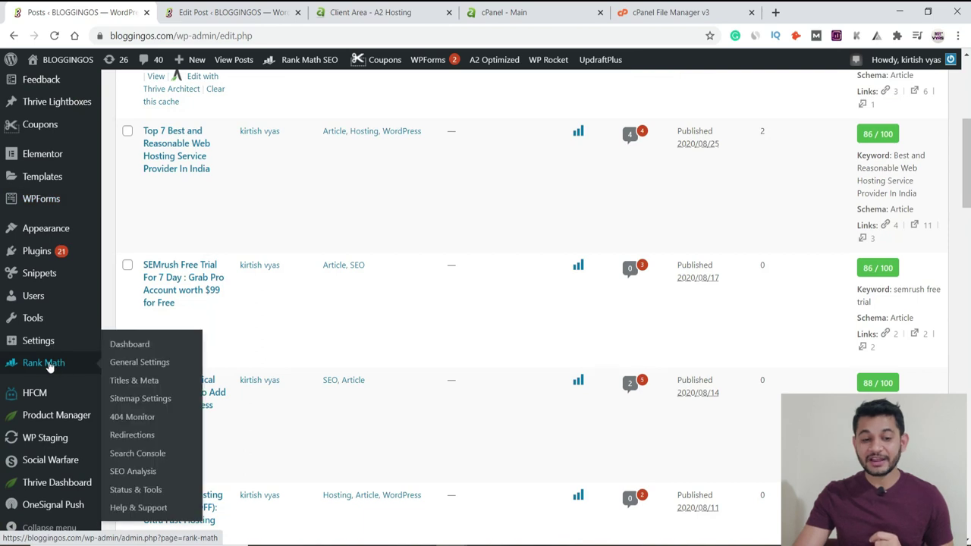
click(137, 366)
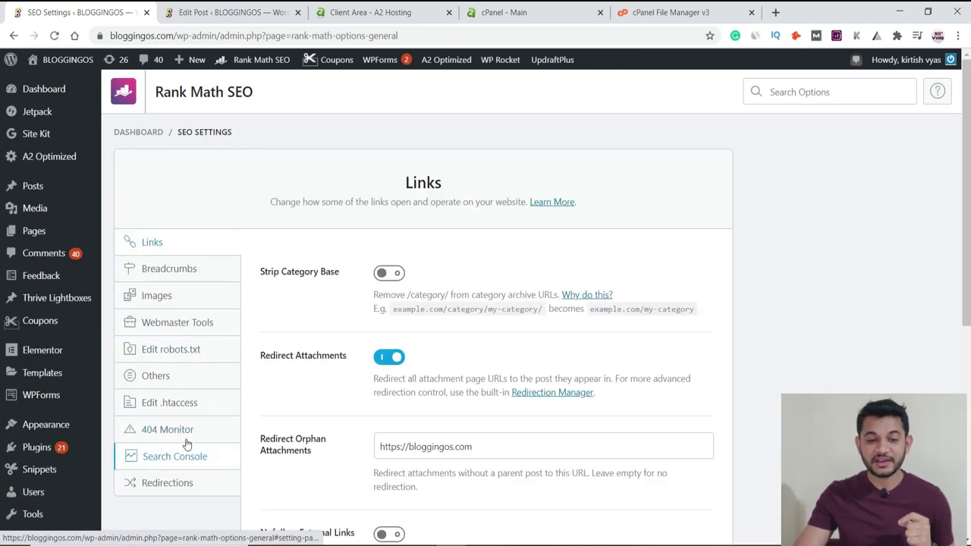
click(162, 353)
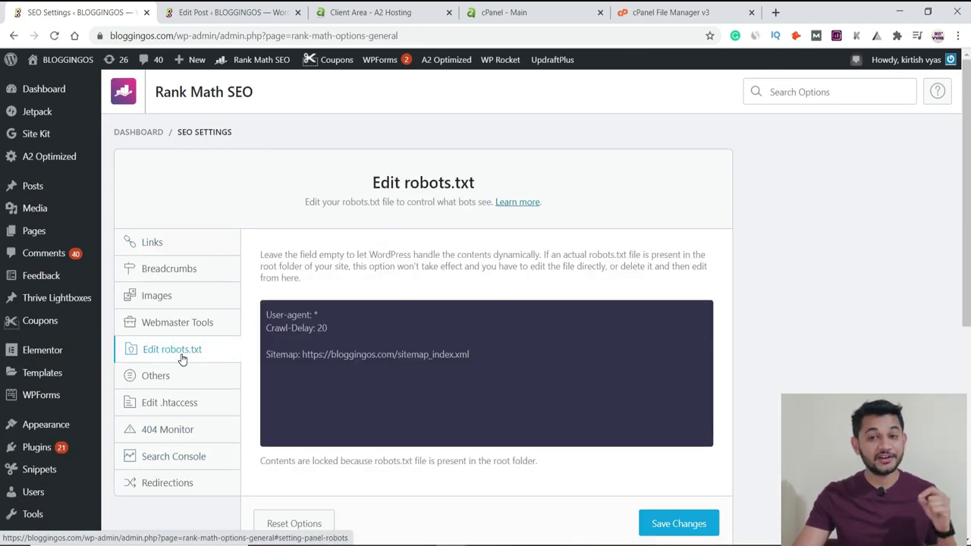
drag(504, 356, 265, 313)
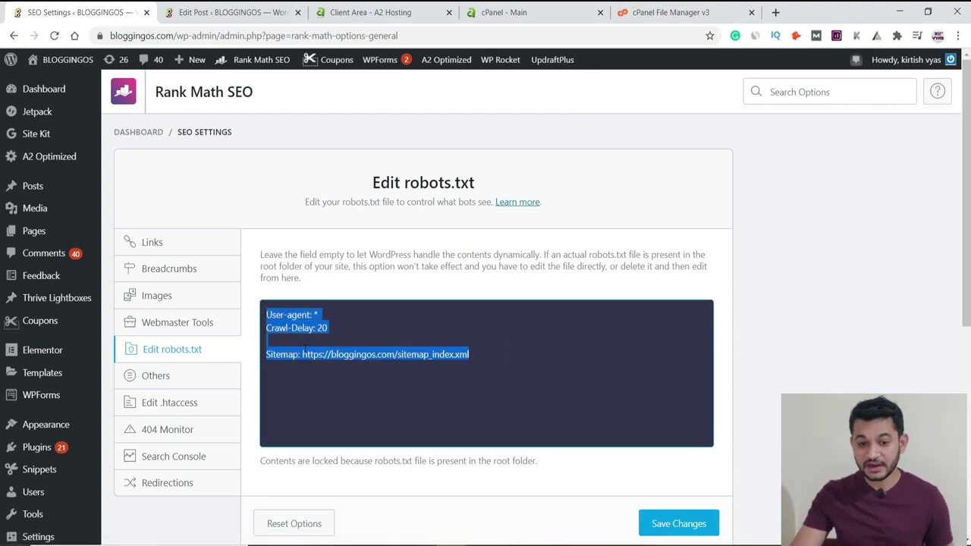
click(302, 377)
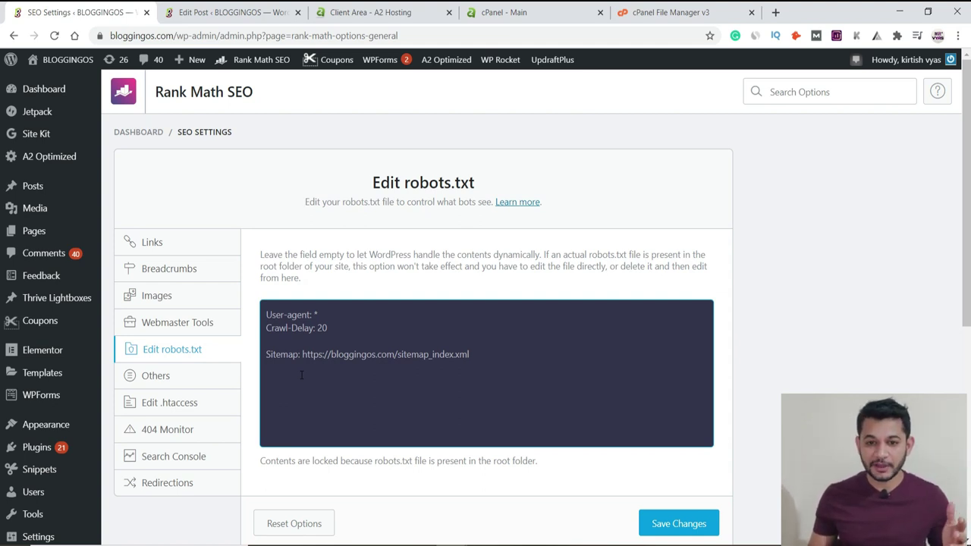
- Switch from the A2 Hosting client area through the cPanel main page to the File Manager
click(367, 11)
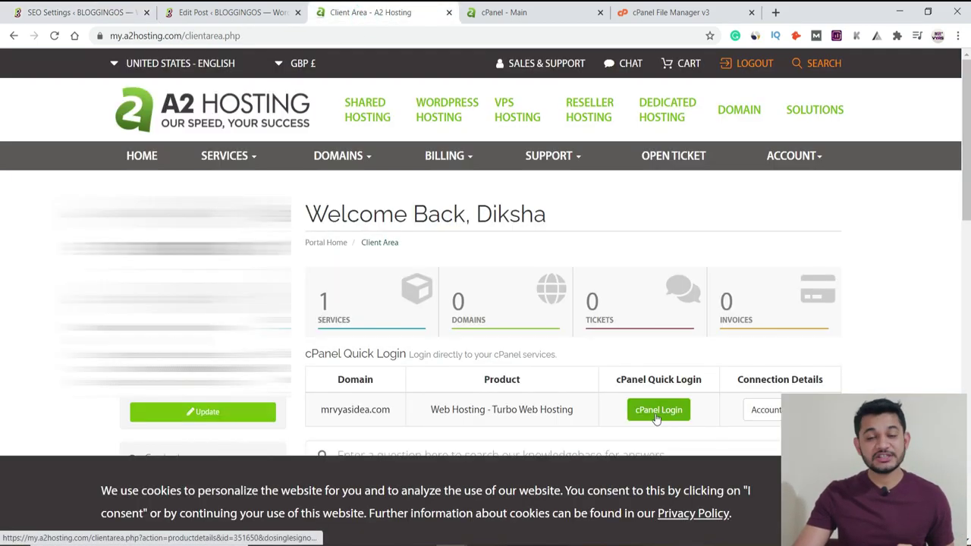
click(489, 9)
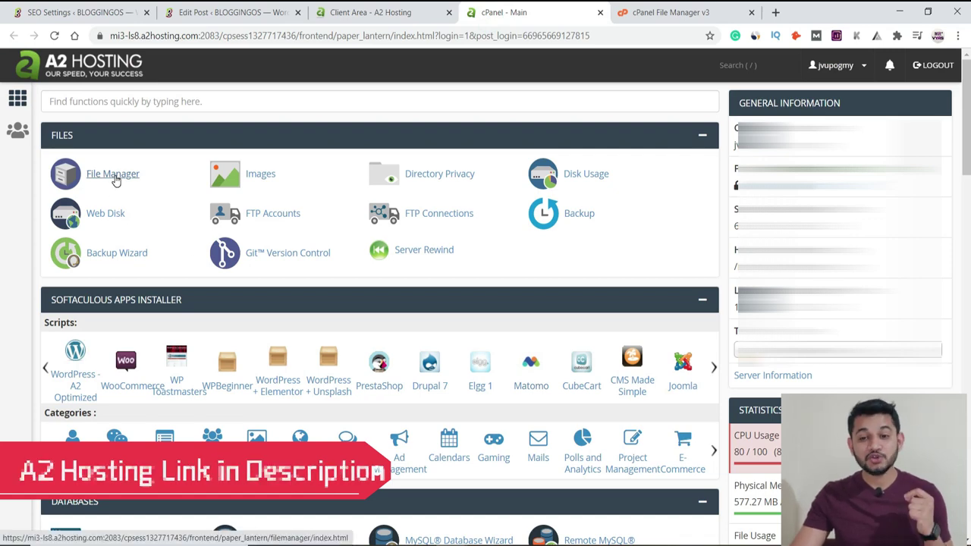
click(682, 9)
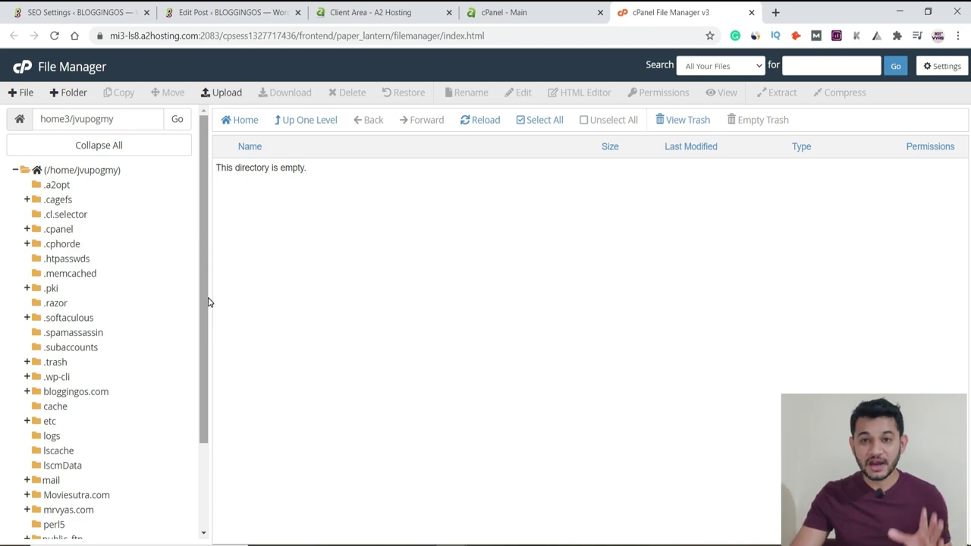
- Expand public_html in the folder tree and open its bloggingos.com folder
scroll(203, 301, down, 3)
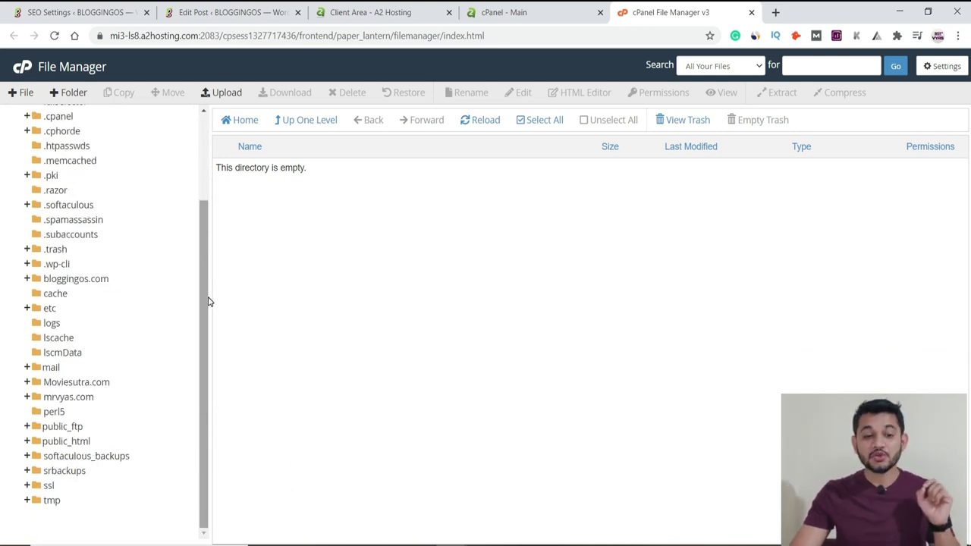
scroll(119, 235, up, 5)
scroll(63, 367, down, 5)
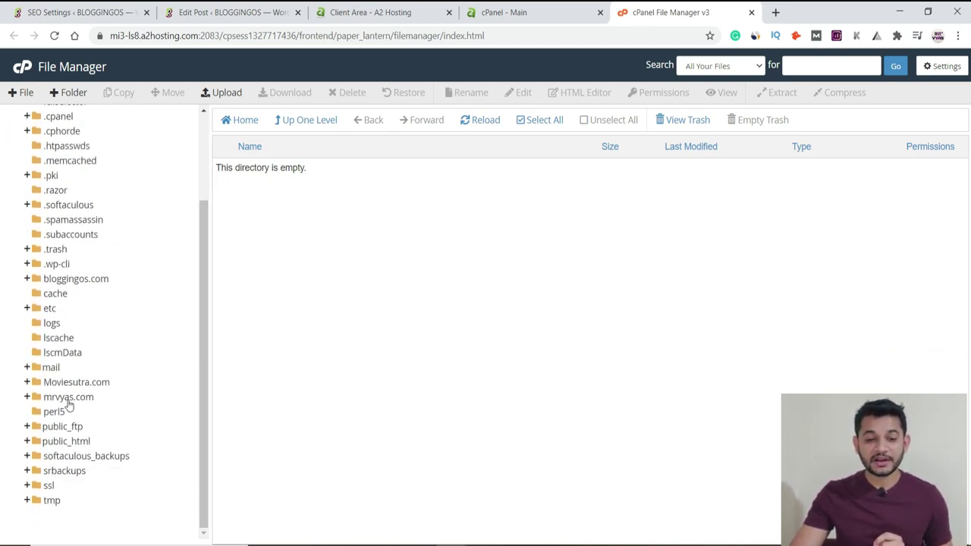
click(27, 444)
scroll(59, 445, down, 3)
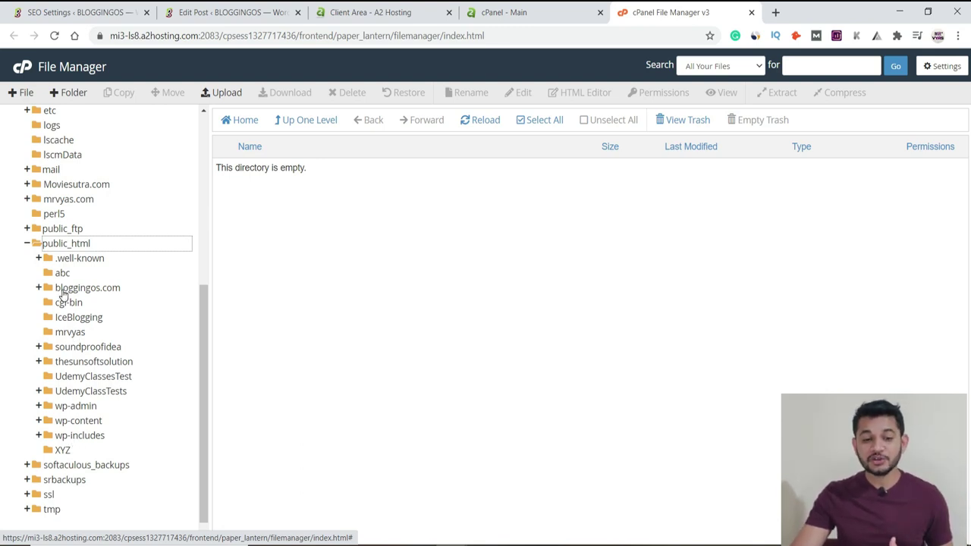
click(74, 290)
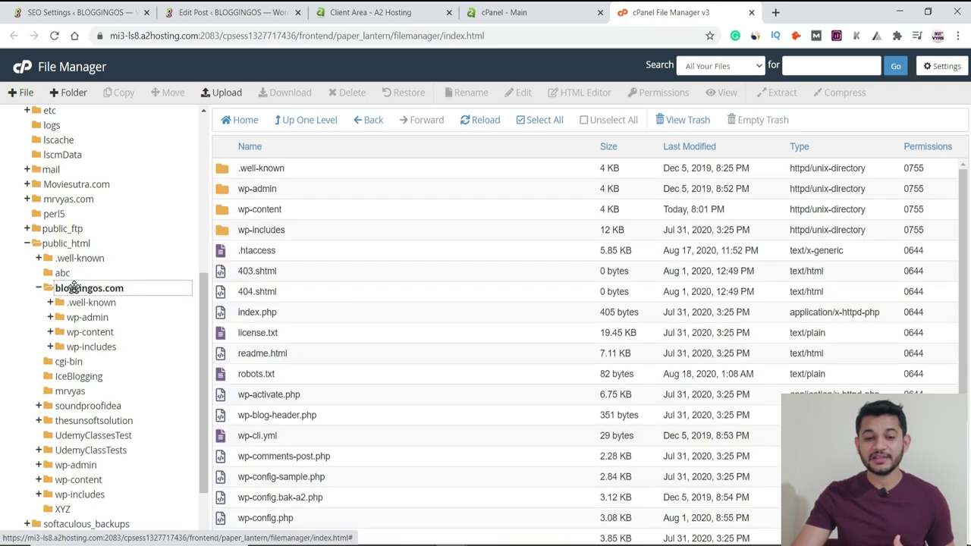
- Find robots.txt in the bloggingos.com folder and open it in the File Manager's text editor
scroll(304, 173, down, 3)
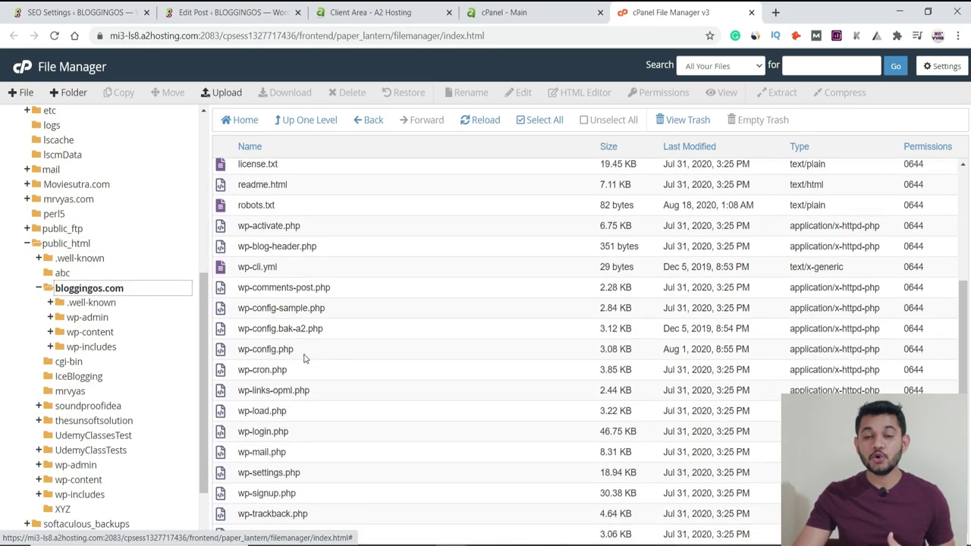
scroll(306, 359, up, 2)
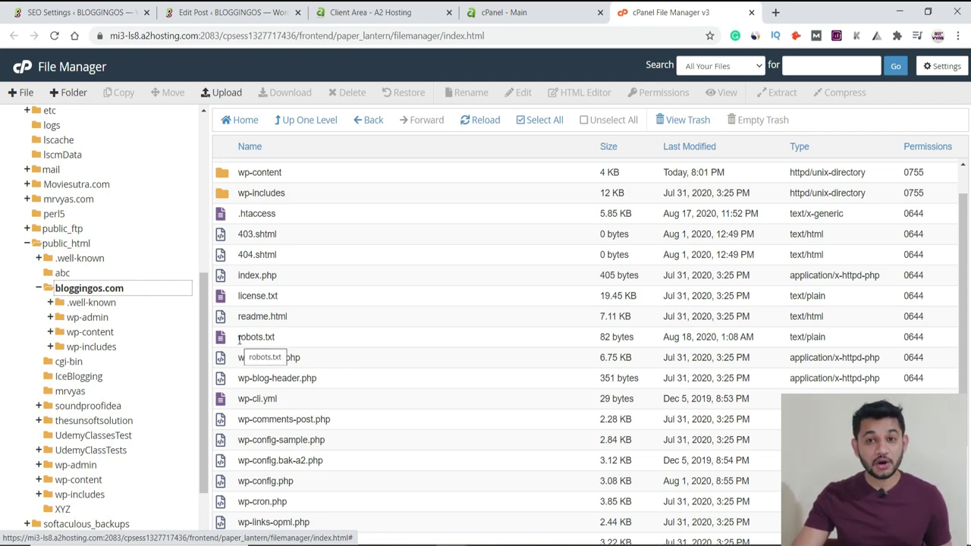
click(220, 339)
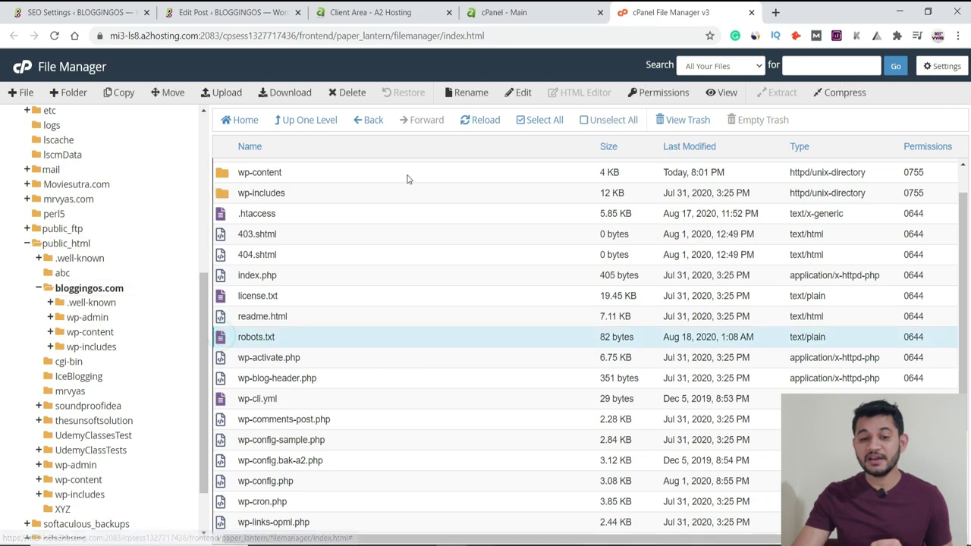
click(507, 94)
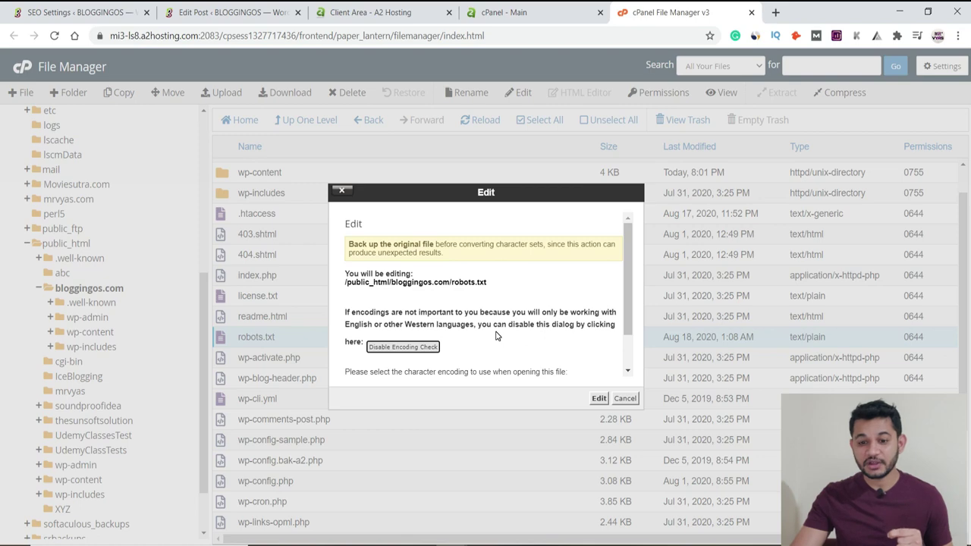
click(598, 398)
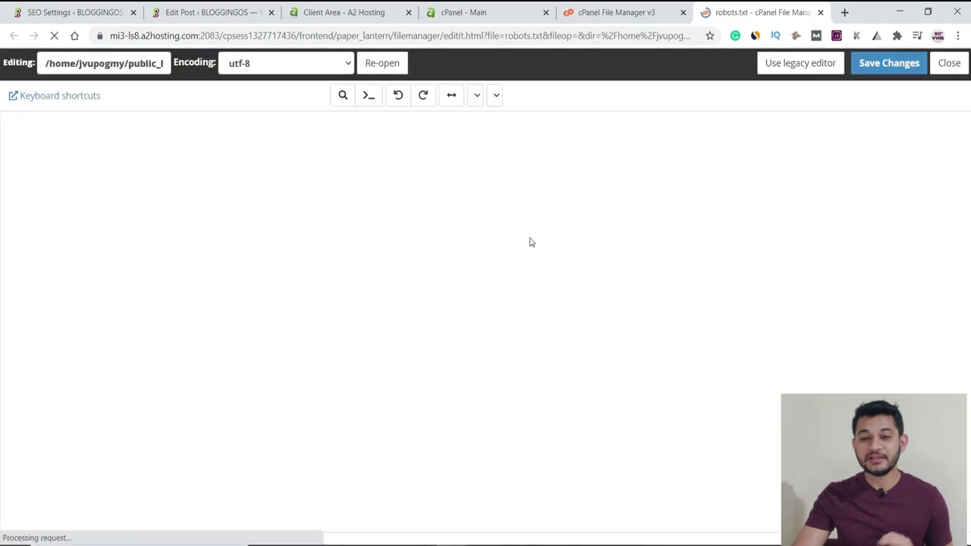
- Compare the robots.txt rules in the cPanel editor with those in Rank Math's robots.txt editor
drag(254, 146, 14, 103)
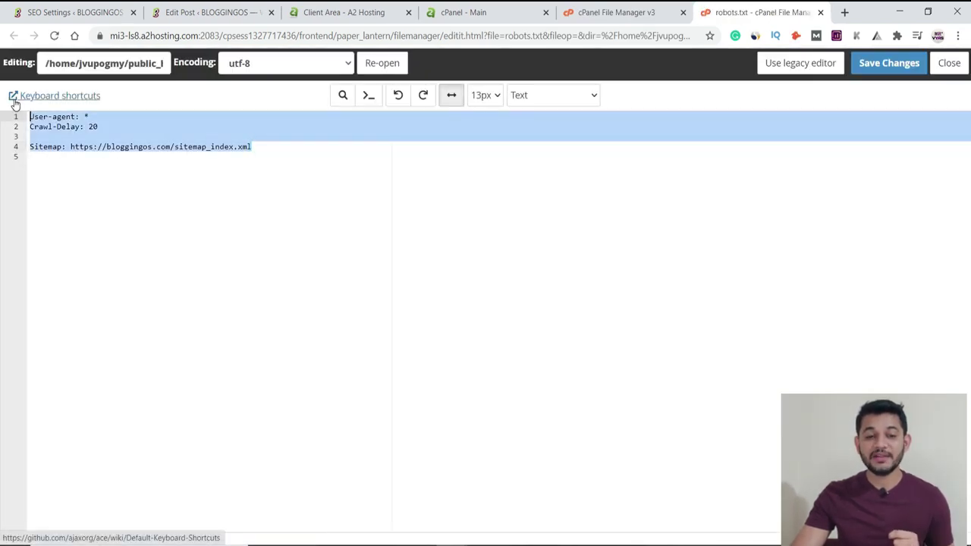
click(39, 146)
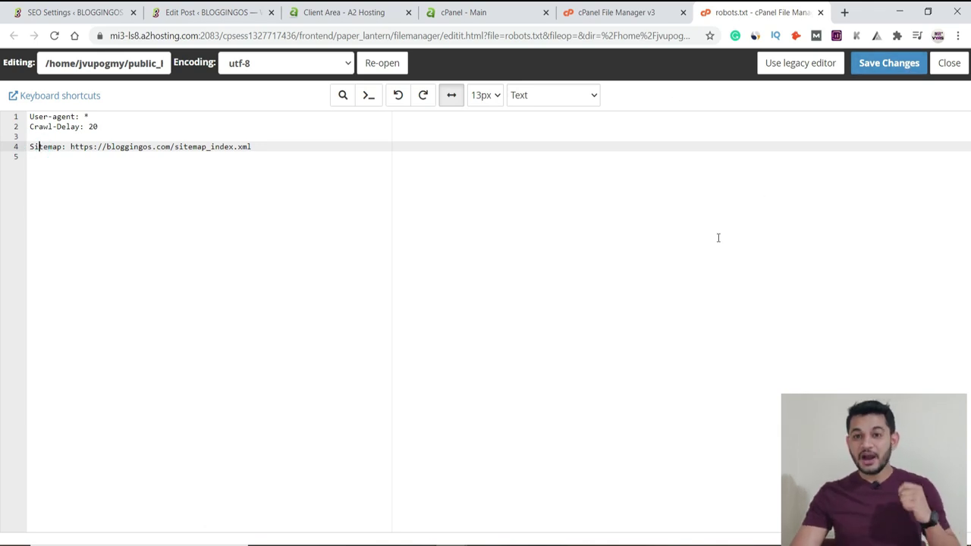
drag(271, 144, 31, 116)
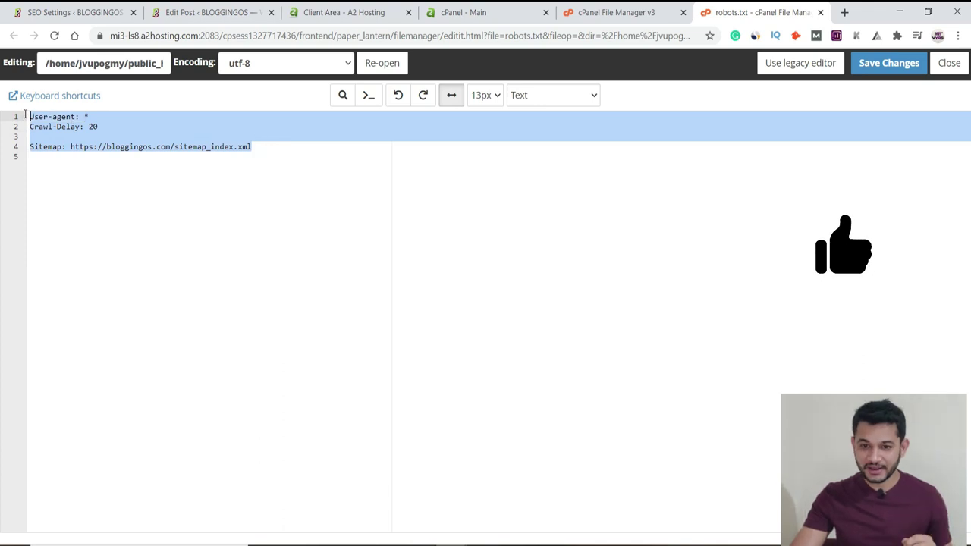
click(84, 12)
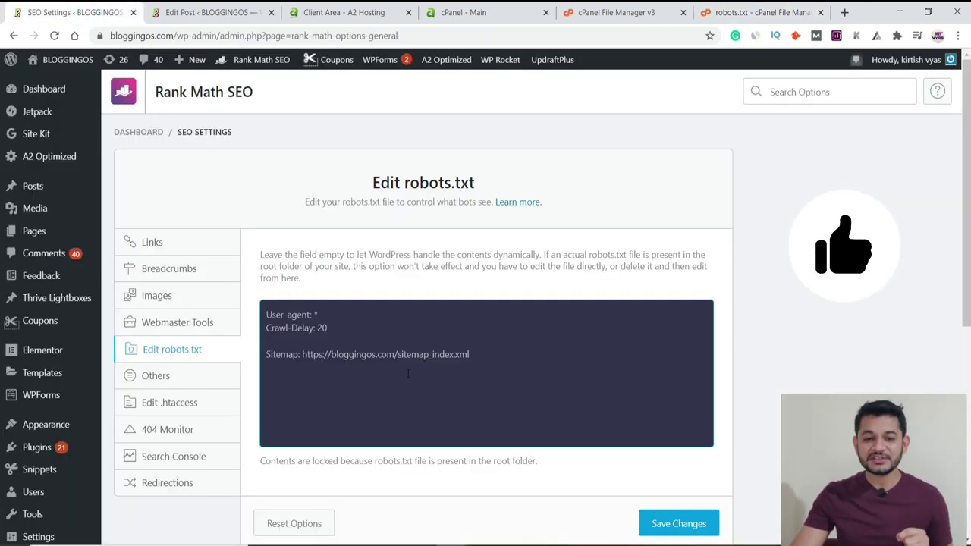
click(289, 377)
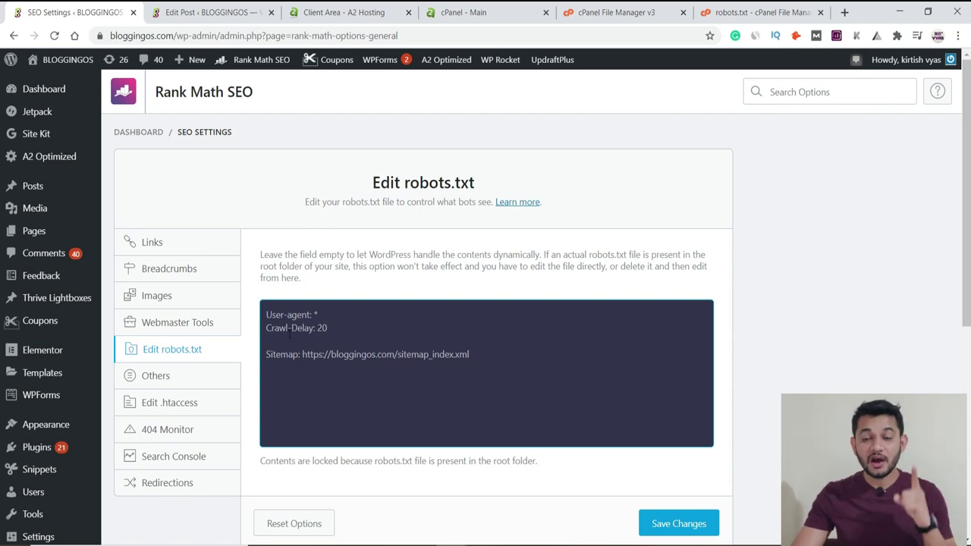
click(754, 14)
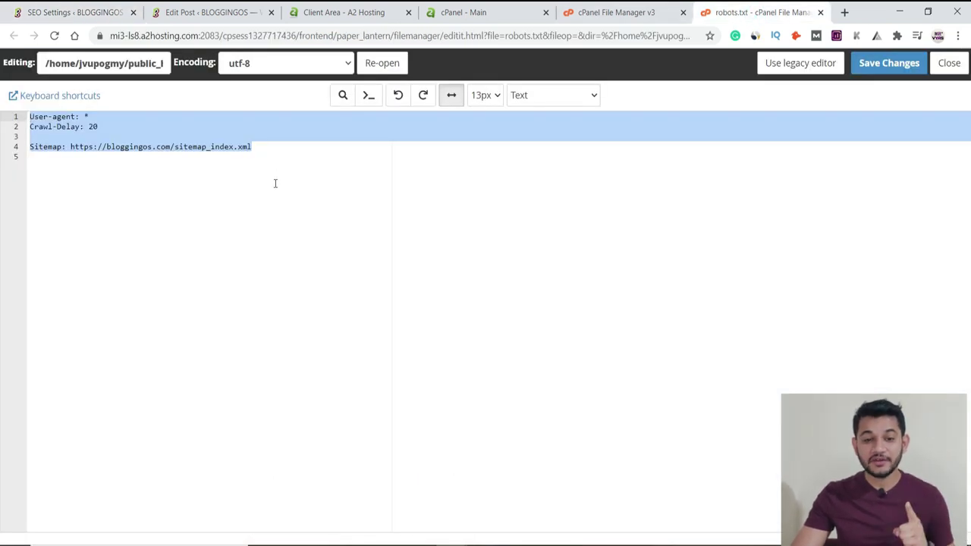
click(270, 159)
drag(270, 159, 17, 114)
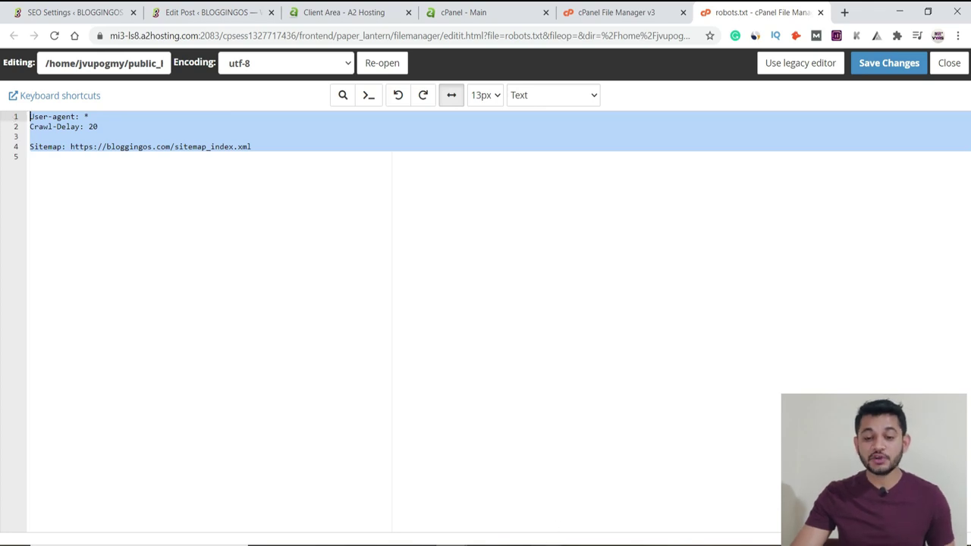
- Review the example bot rules in the Skitch snapshot and return to Rank Math's robots.txt editor by way of the File Manager
key(alt+Tab)
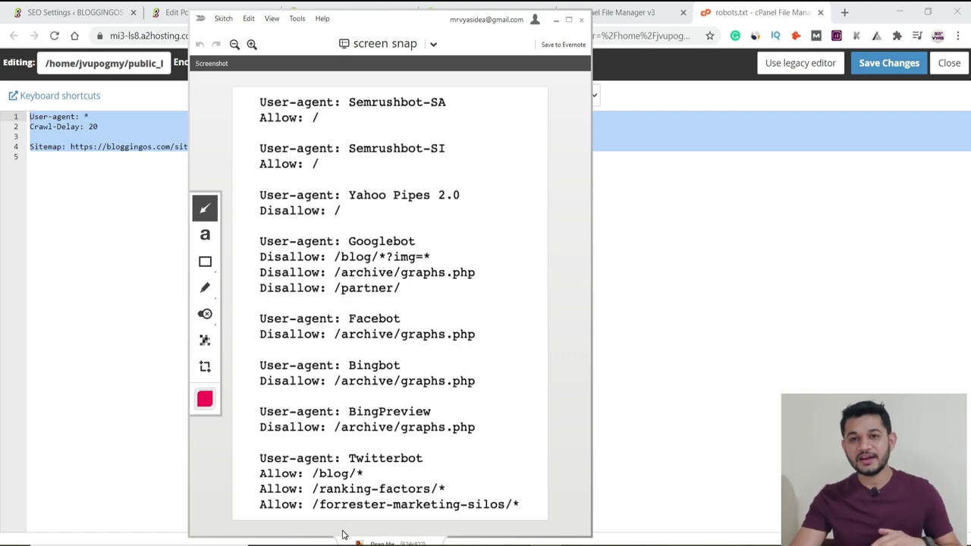
click(71, 188)
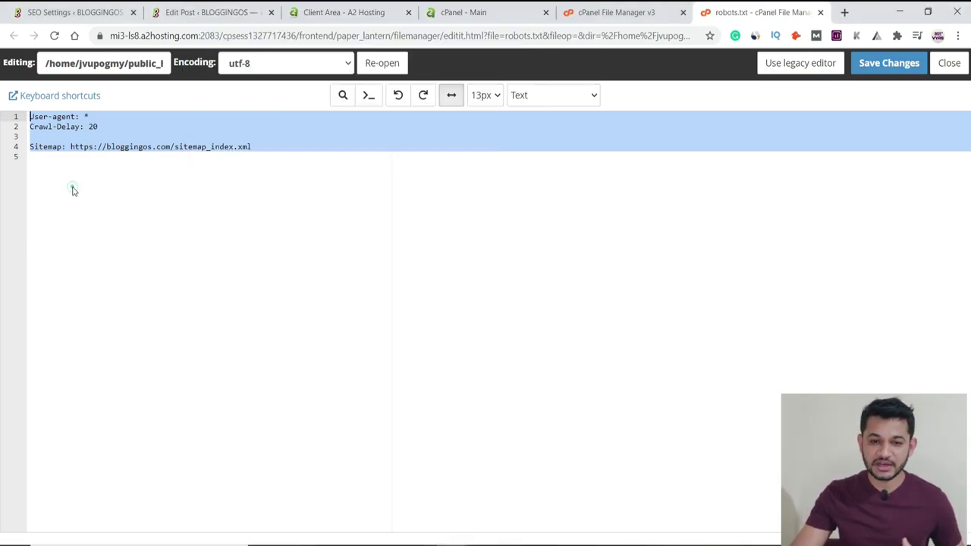
click(576, 16)
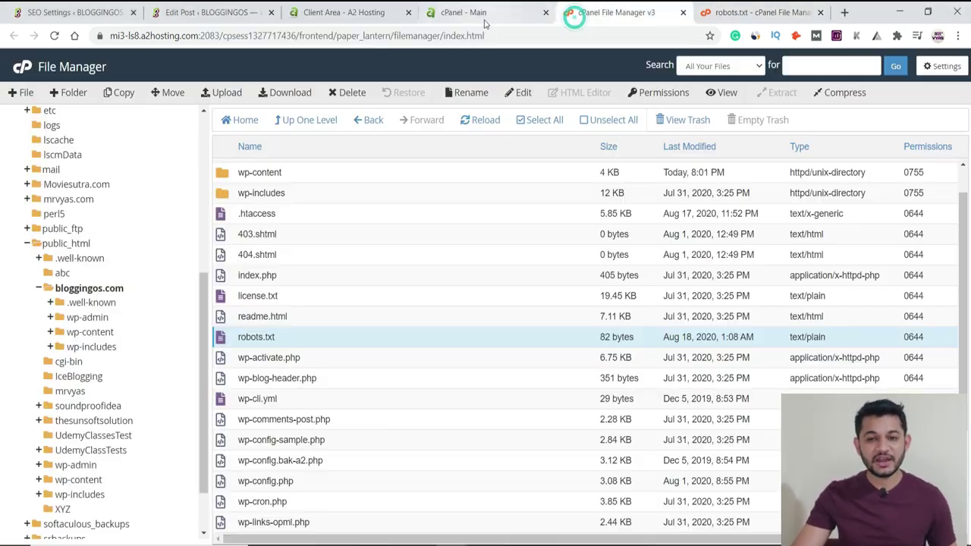
click(106, 8)
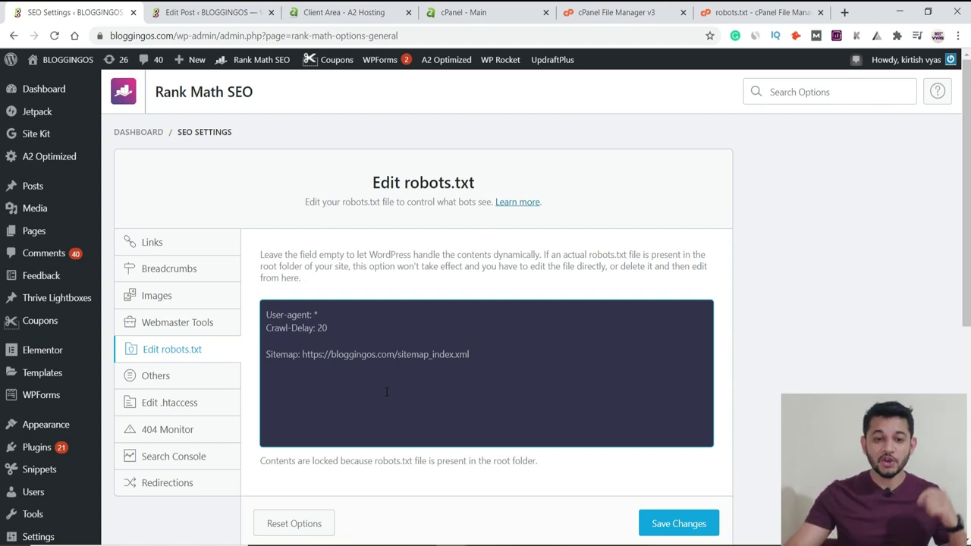
- Open Rank Math's Advanced settings in the Builderall Review post and examine its Robots Meta options
click(222, 13)
scroll(318, 182, up, 5)
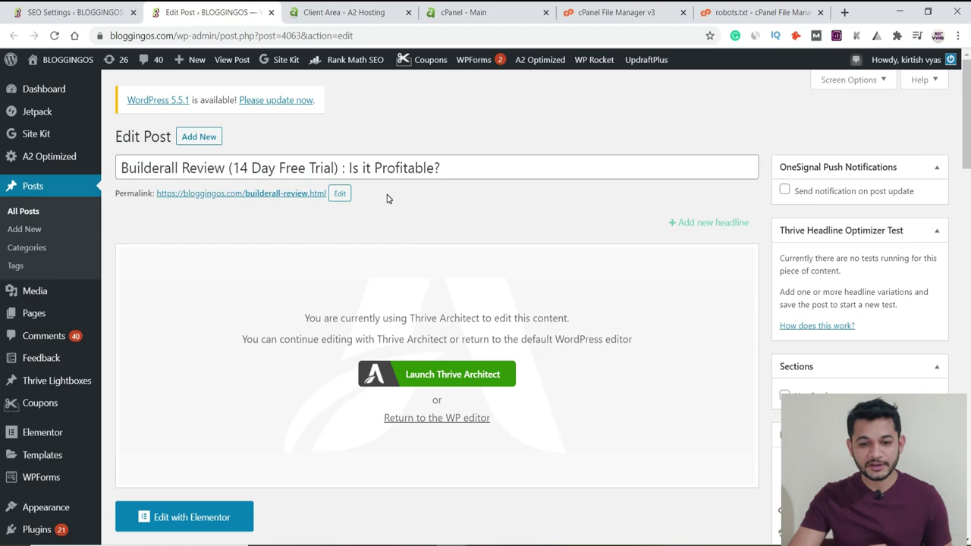
scroll(144, 364, down, 4)
click(149, 348)
click(211, 346)
scroll(214, 349, down, 2)
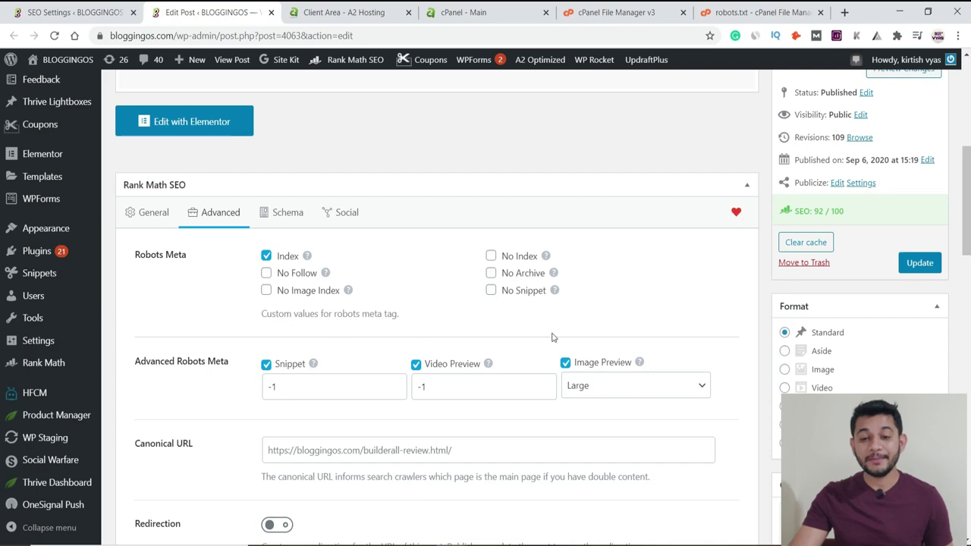
scroll(444, 299, up, 3)
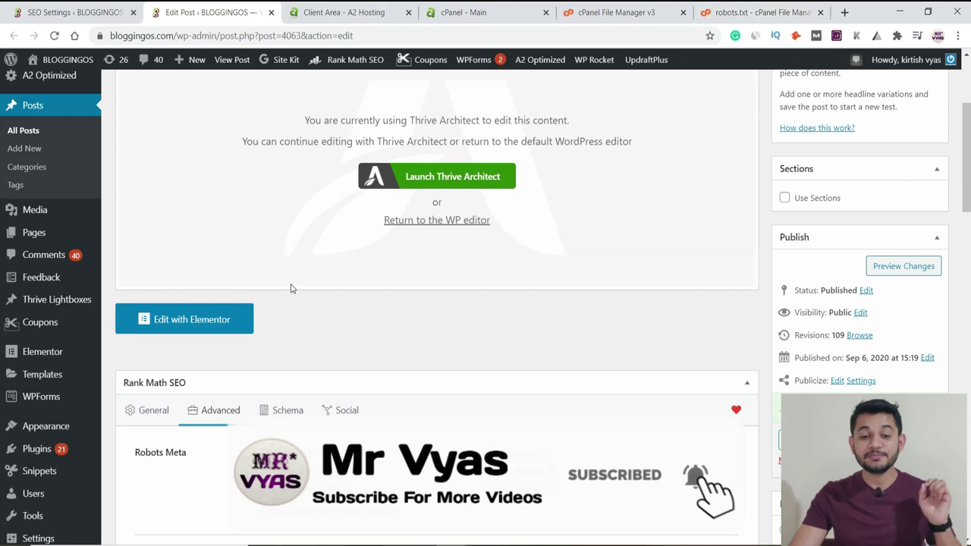
scroll(291, 287, down, 2)
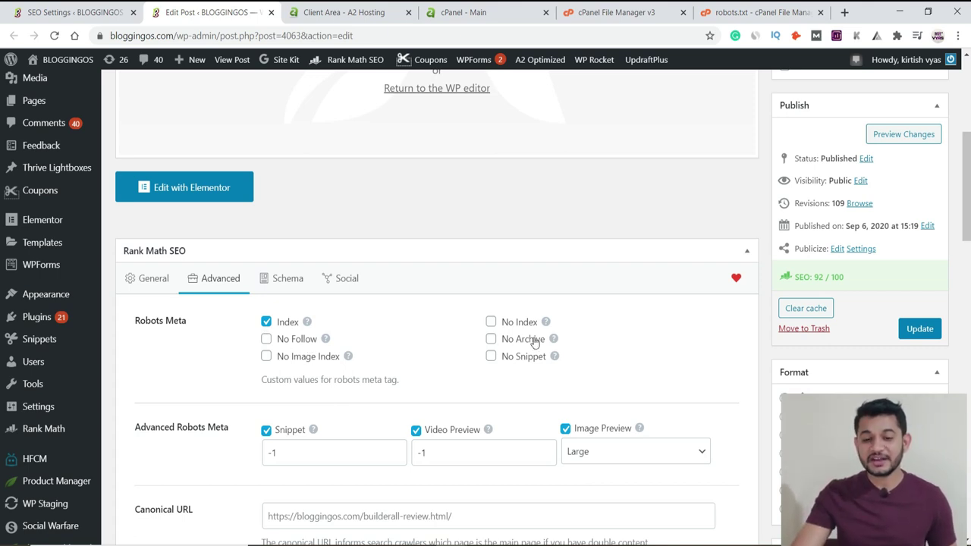
- Try the No Index and No Follow Robots Meta options on the post, restoring Index as the only selected one
click(491, 322)
click(266, 322)
click(266, 341)
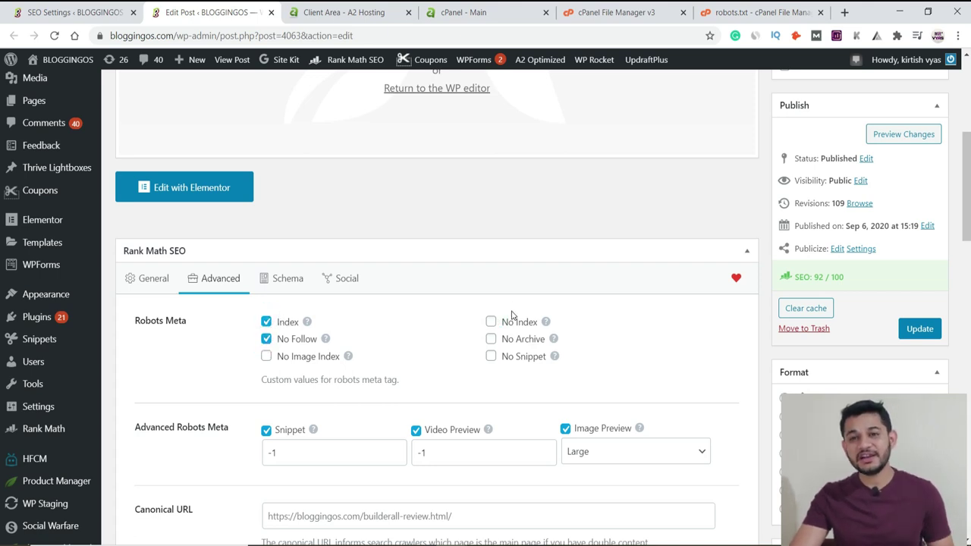
click(267, 341)
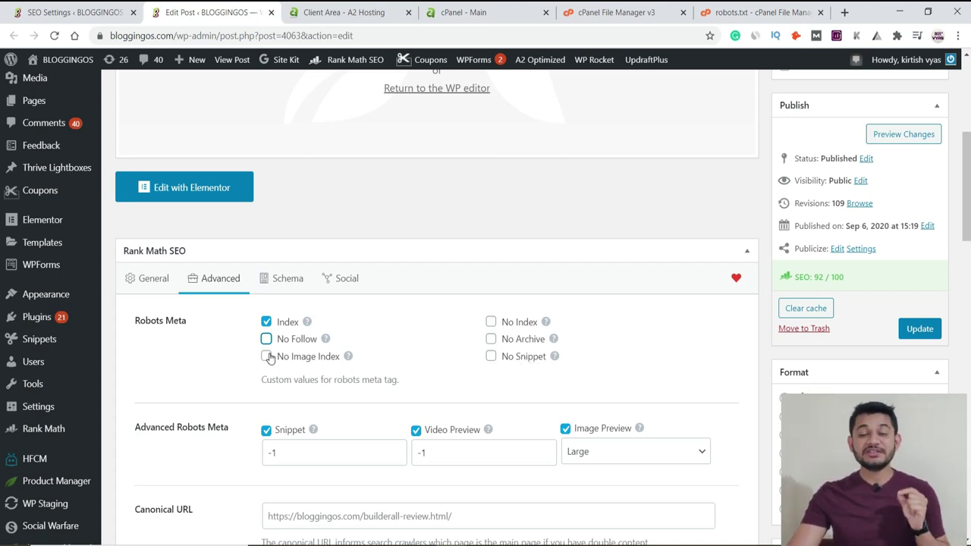
- Highlight all the robots.txt rules in the cPanel editor for review and return to the post's Robots Meta options
click(758, 12)
drag(295, 147, 34, 116)
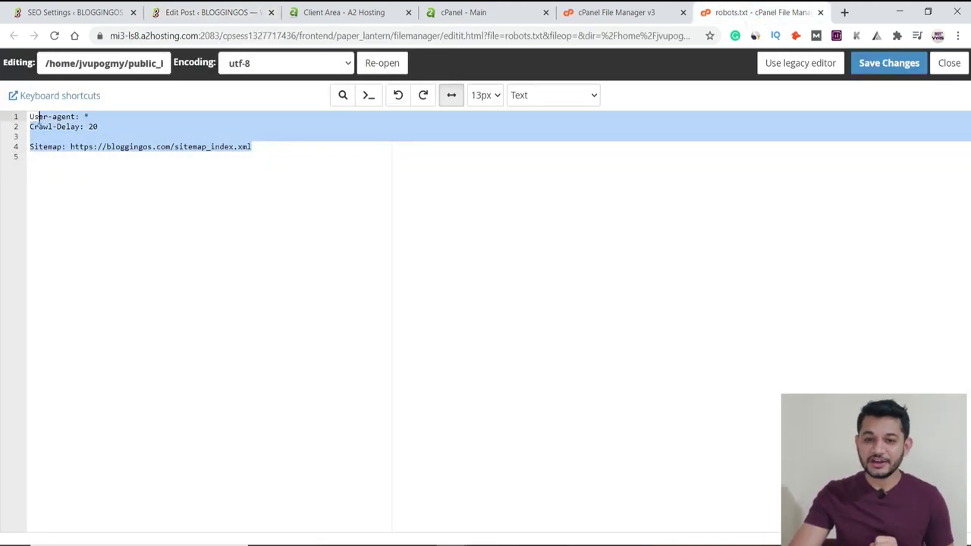
click(233, 10)
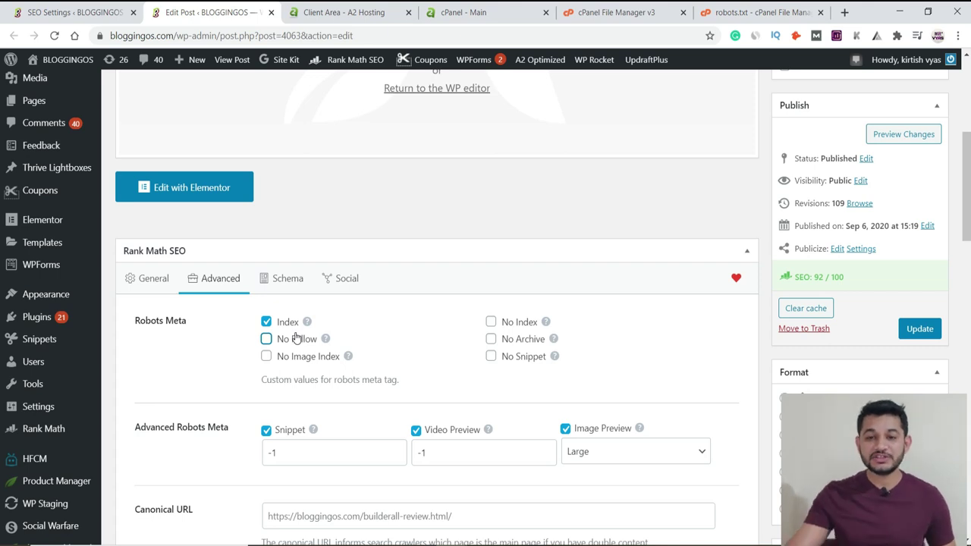
- Switch to the incognito browser window showing robots.txt and go back to the bloggingos.com homepage
mouse_move(450, 545)
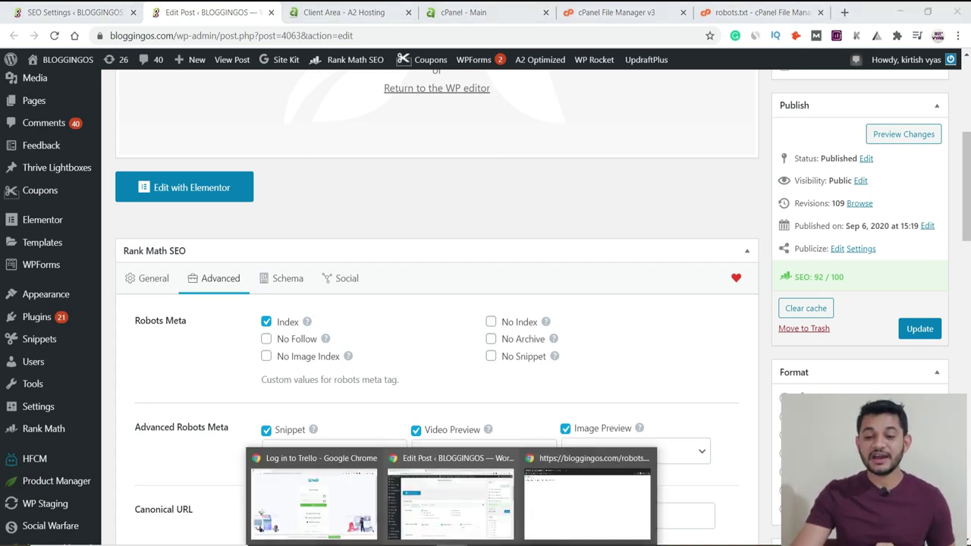
click(529, 504)
click(14, 36)
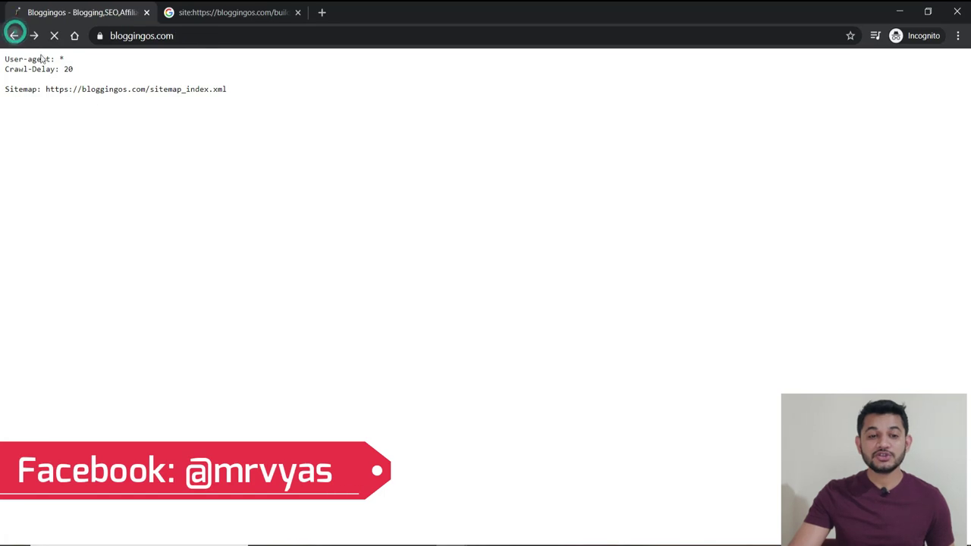
scroll(364, 232, up, 10)
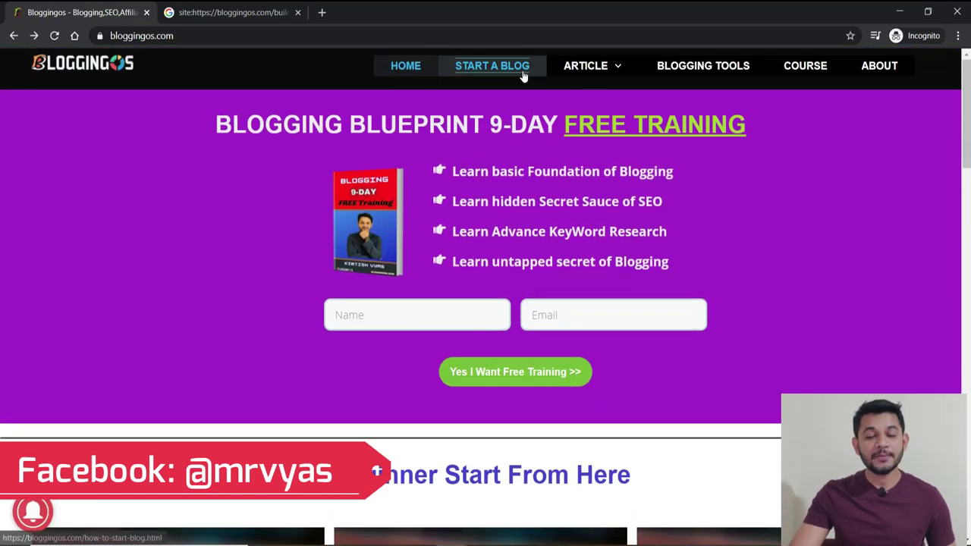